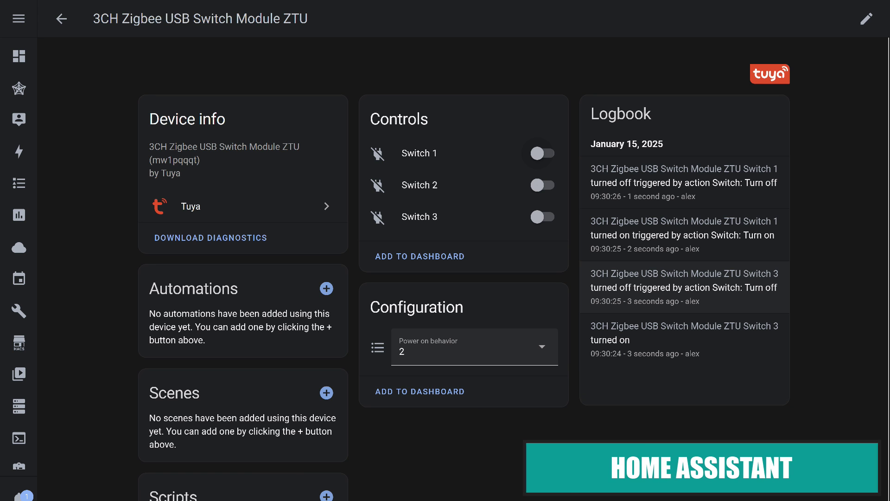
Toggle Switch 1 of the 3-channel relay in Home Assistant.
left_click(542, 153)
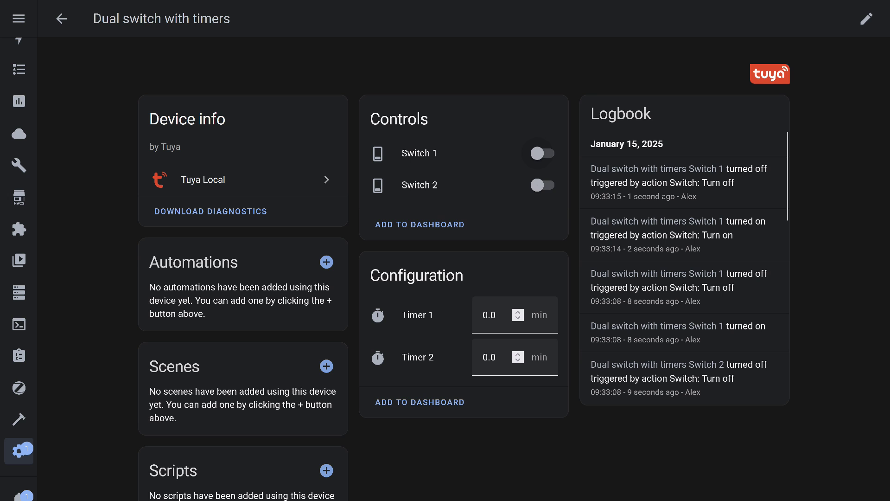
Turn on Switch 1 of the Tuya Local 'Dual switch with timers' device.
left_click(542, 153)
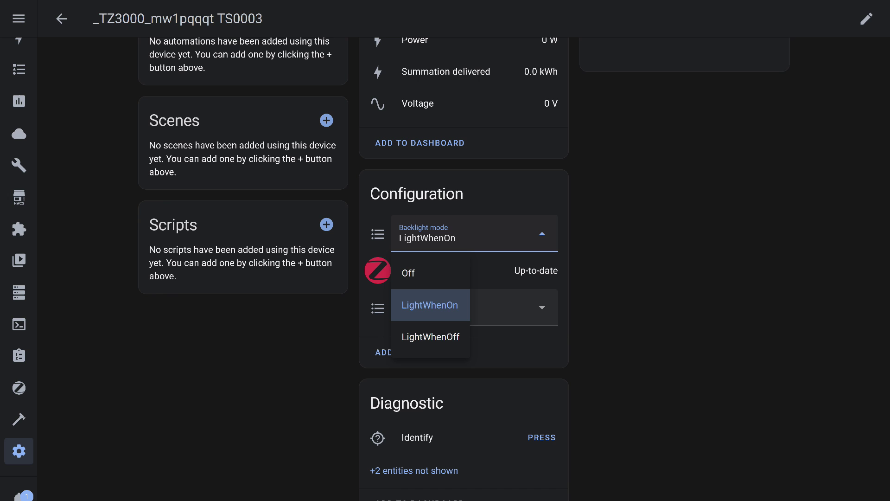
Show the relay's power-on state options.
left_click(478, 307)
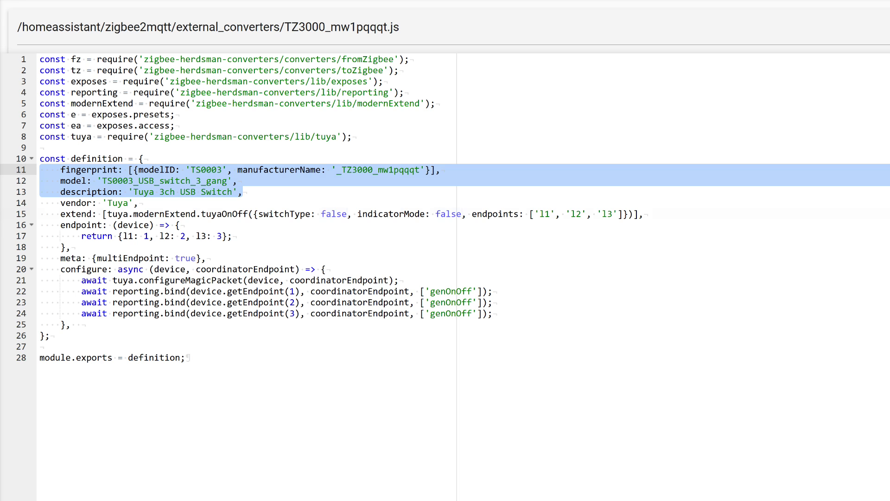
double_click(448, 213)
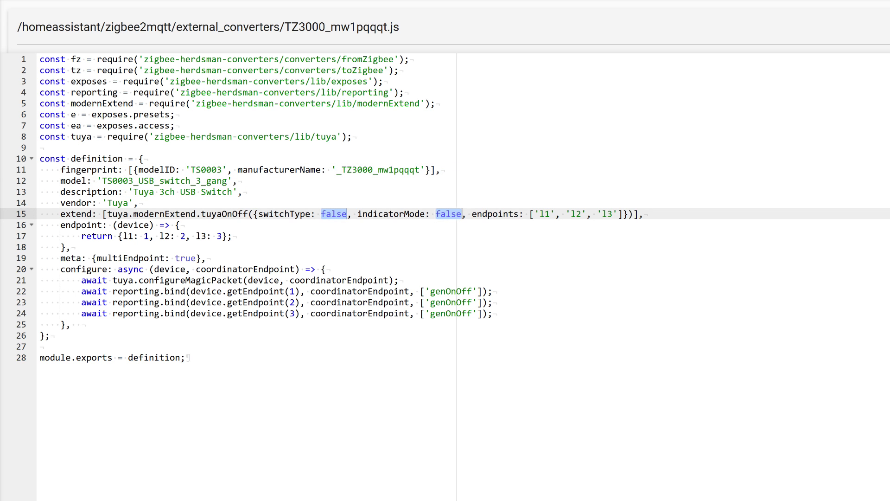